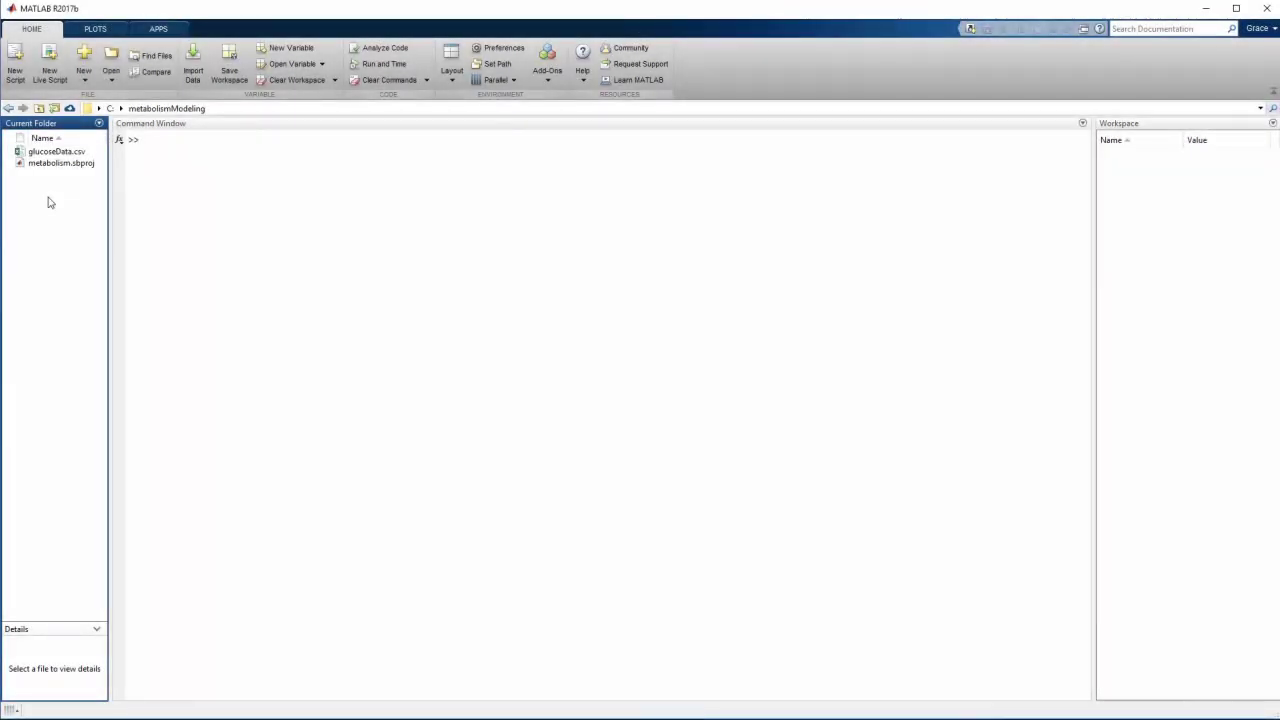
Launch SimBiology from the Computational Biology section of the MATLAB Apps gallery
click(153, 33)
click(788, 62)
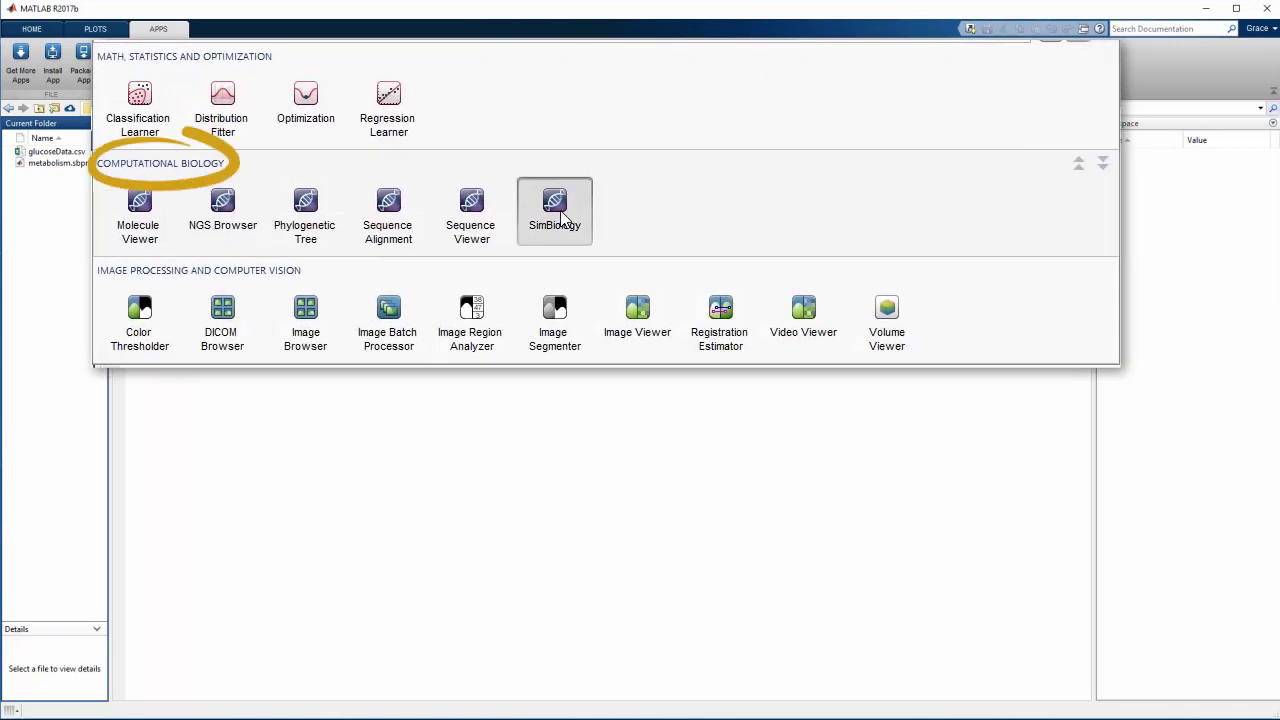
click(561, 219)
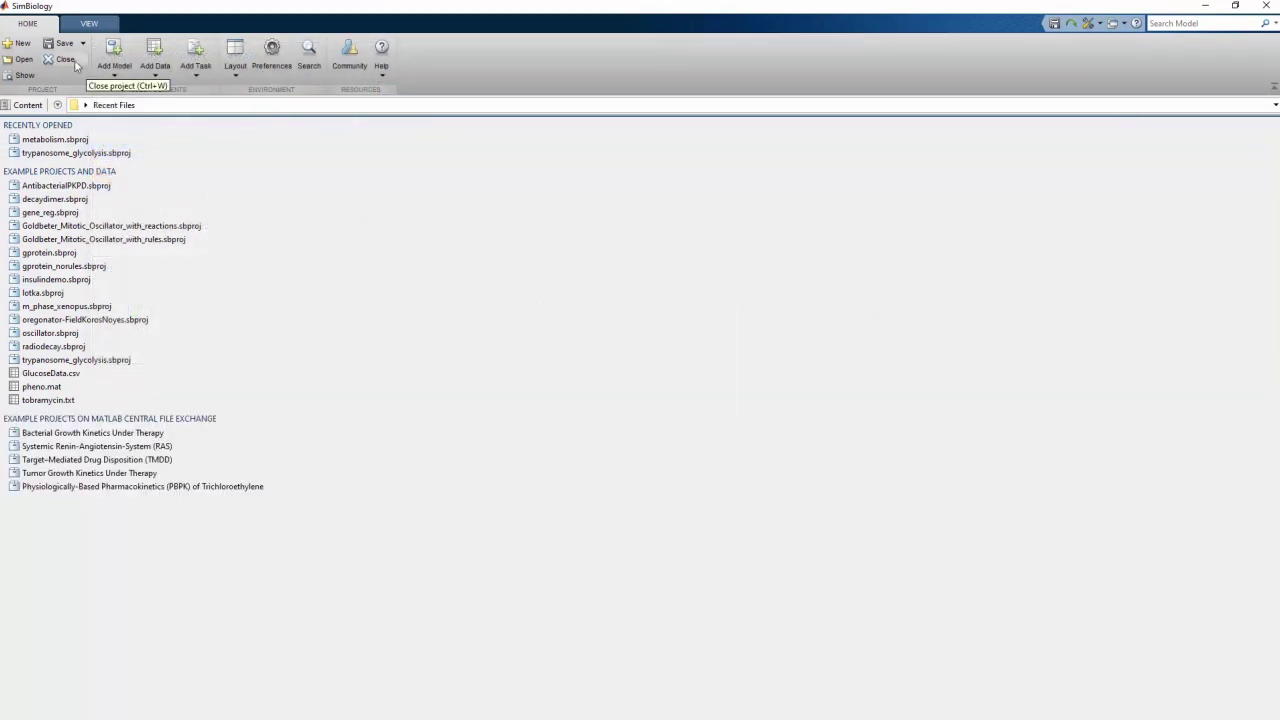
Load metabolism.sbproj and display its glycolysis model's quantities and reaction diagram
click(20, 62)
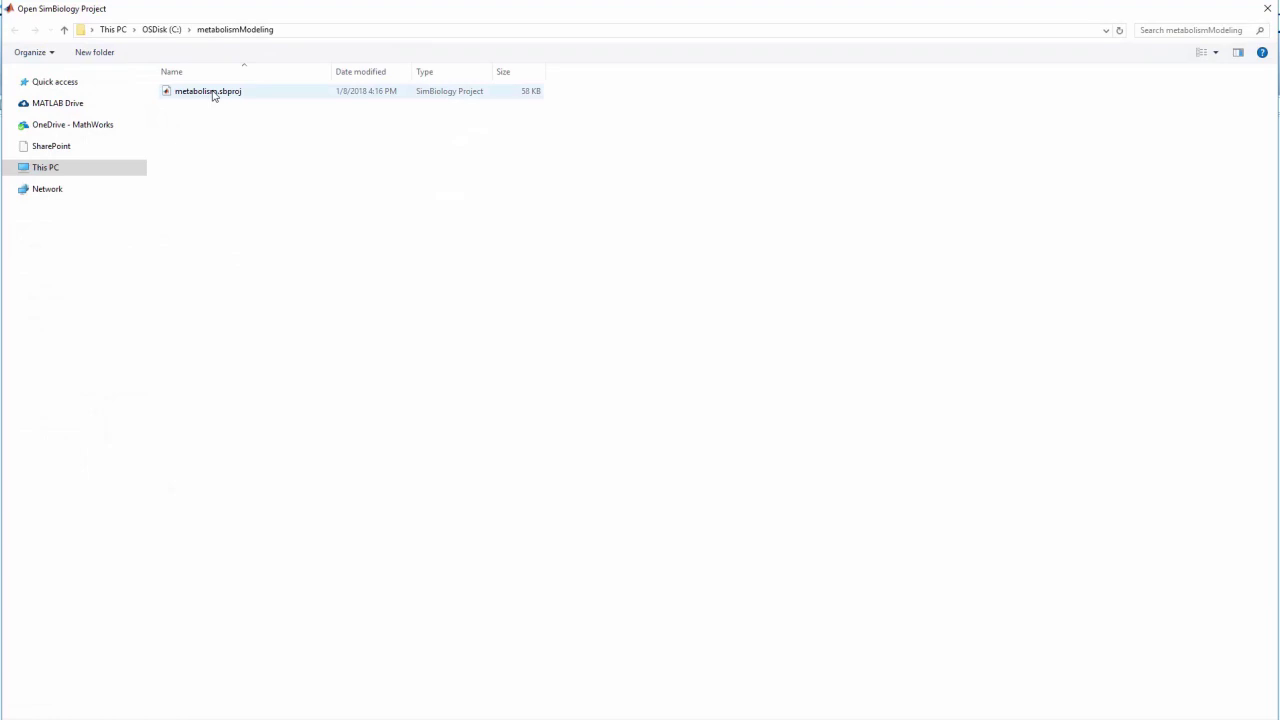
double_click(212, 93)
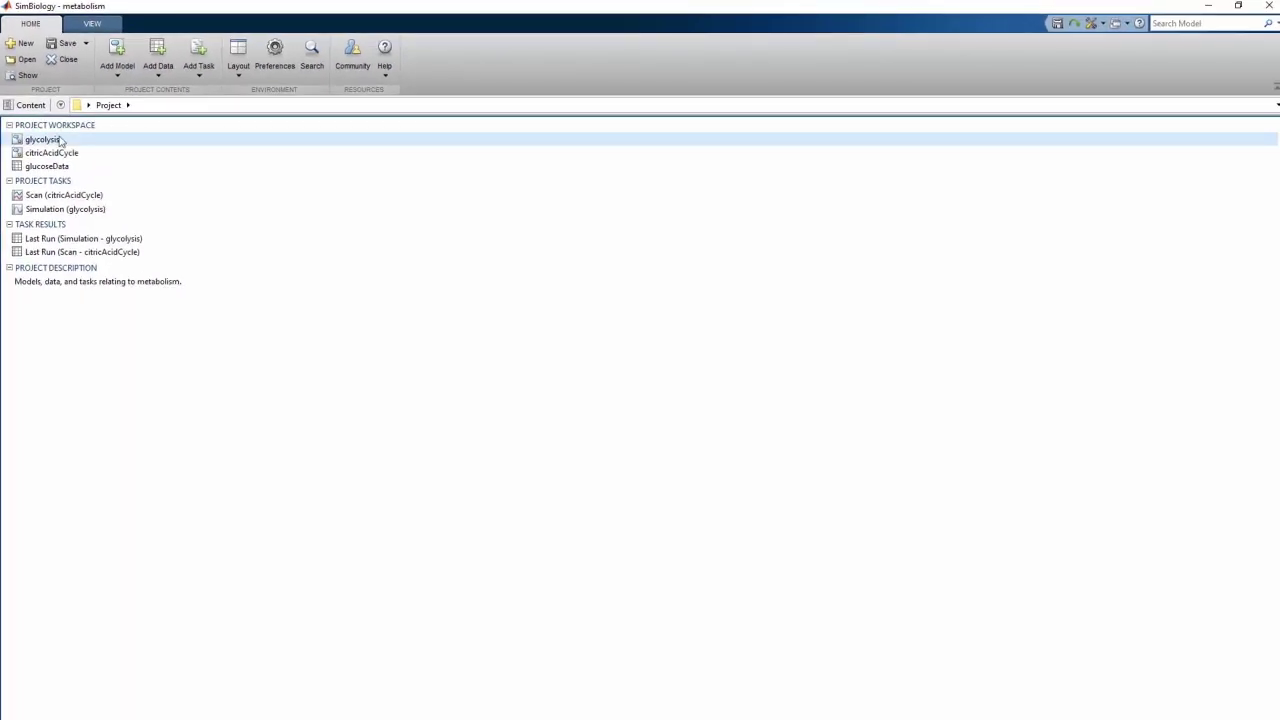
double_click(60, 141)
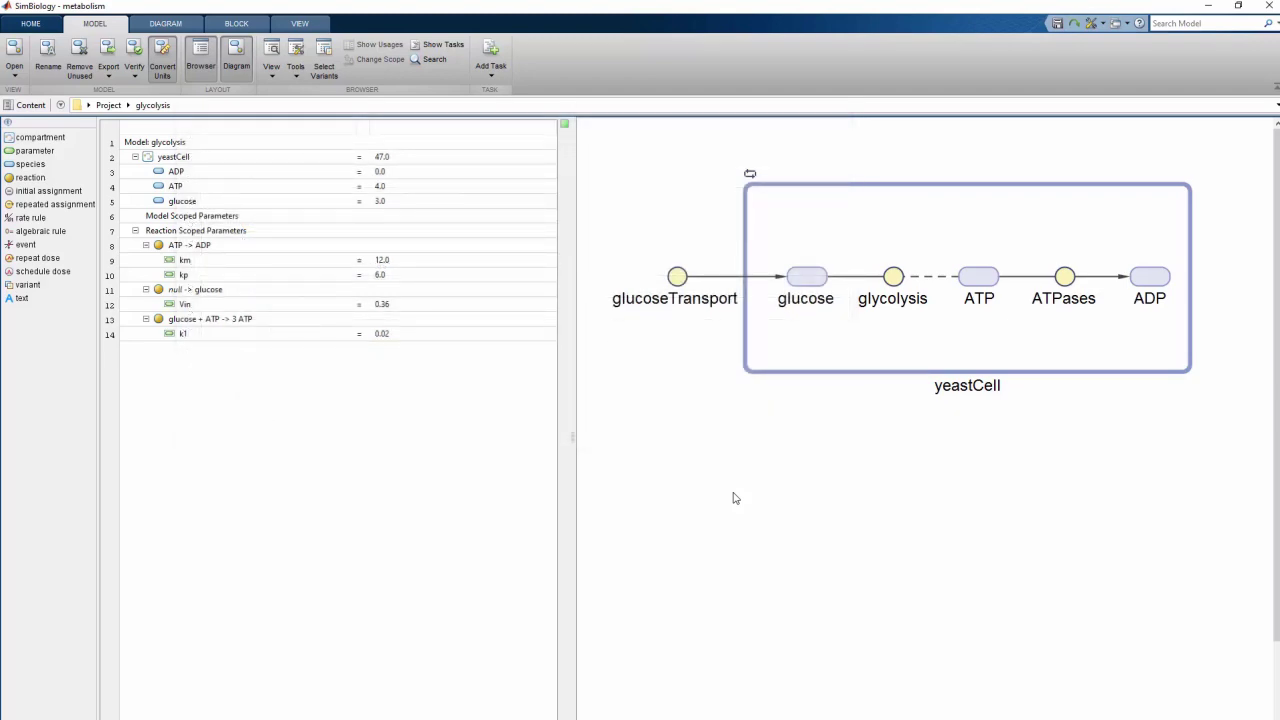
click(1065, 277)
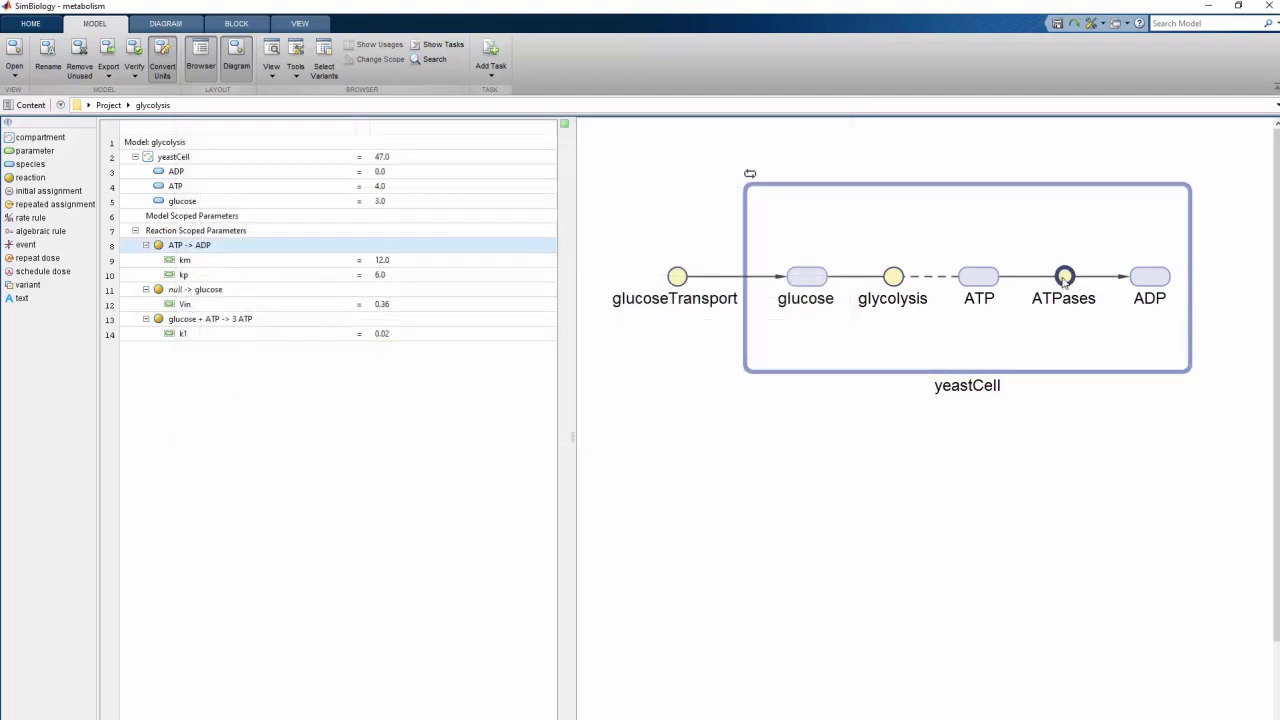
double_click(1065, 277)
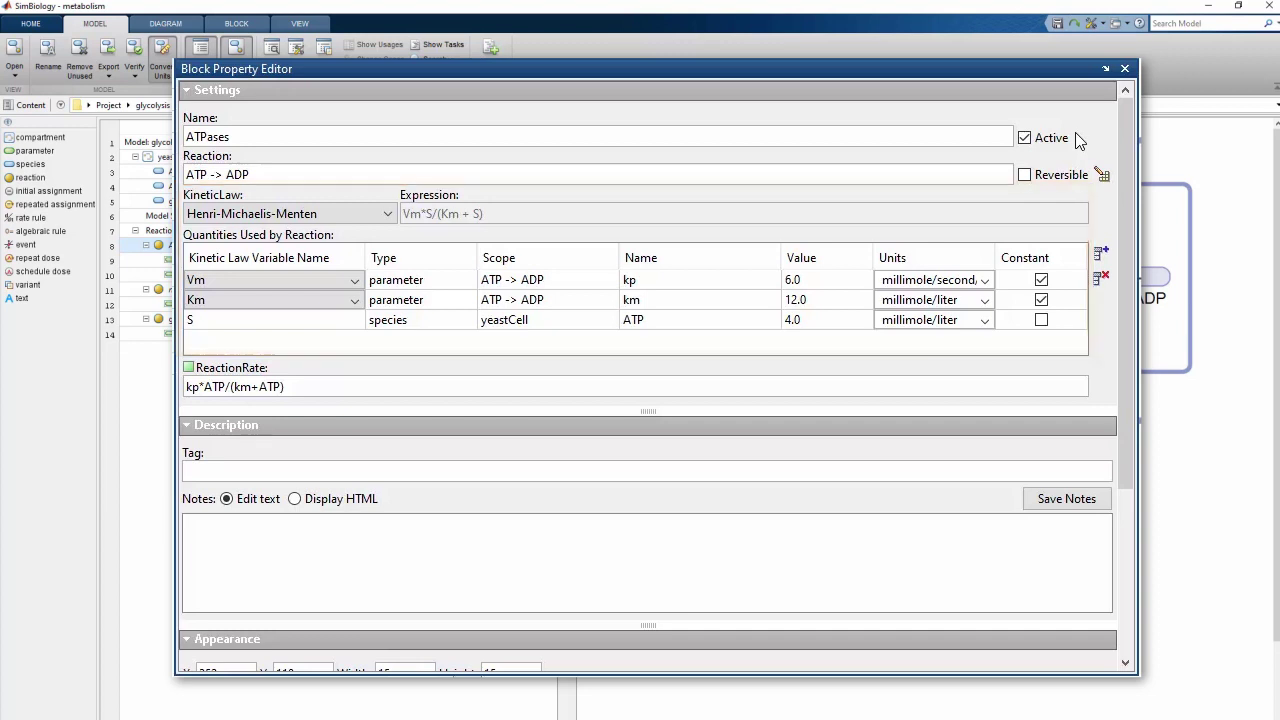
click(1026, 137)
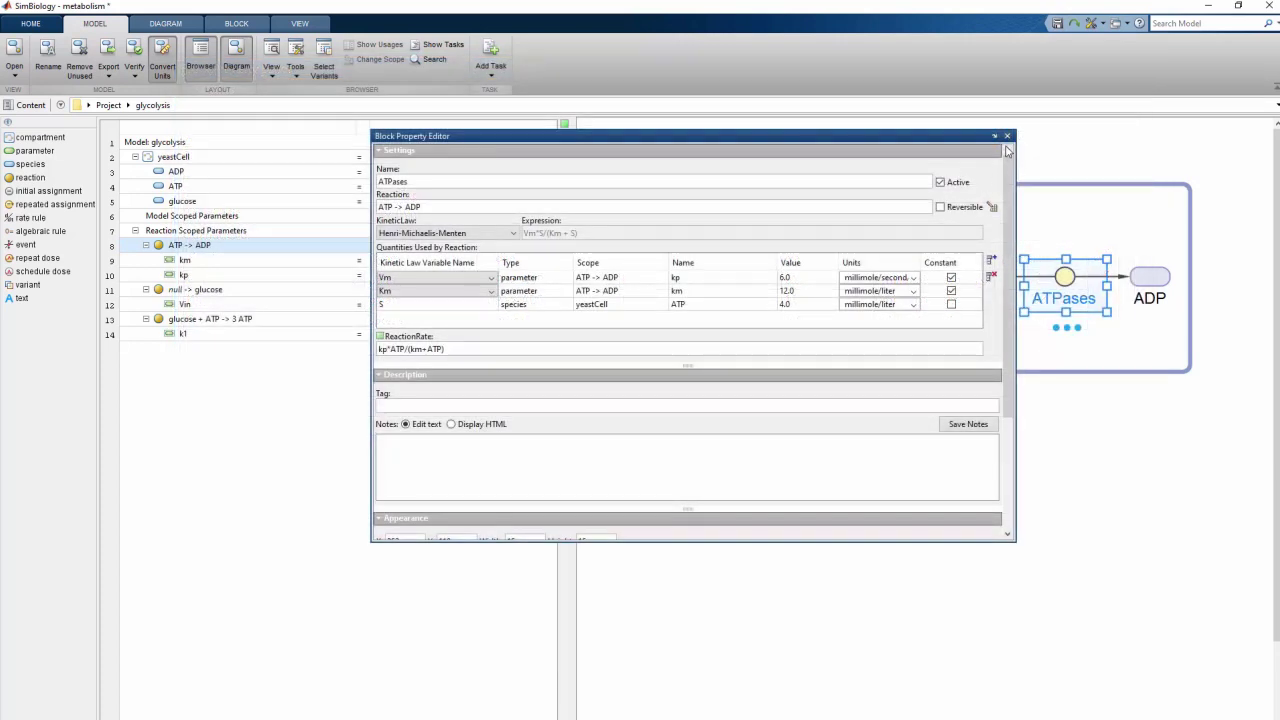
click(1007, 135)
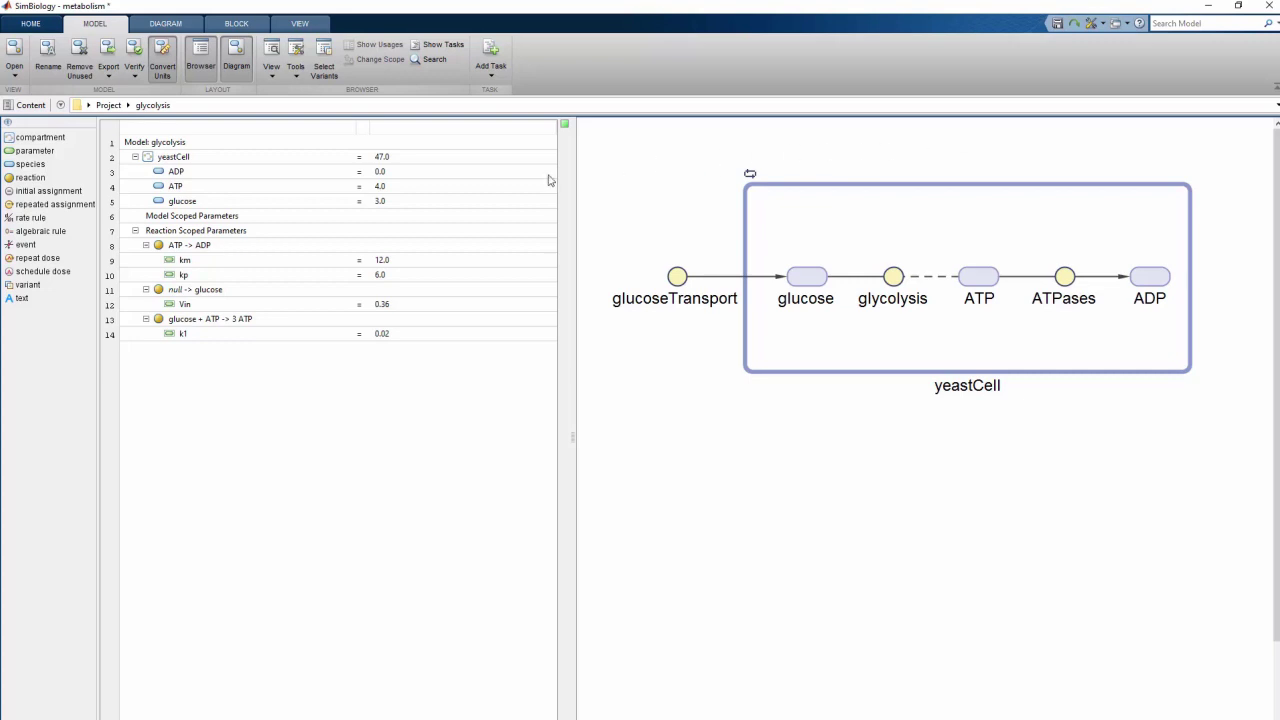
View the glycolysis flux and ODE equations, return to the diagram, then show the project contents
click(15, 80)
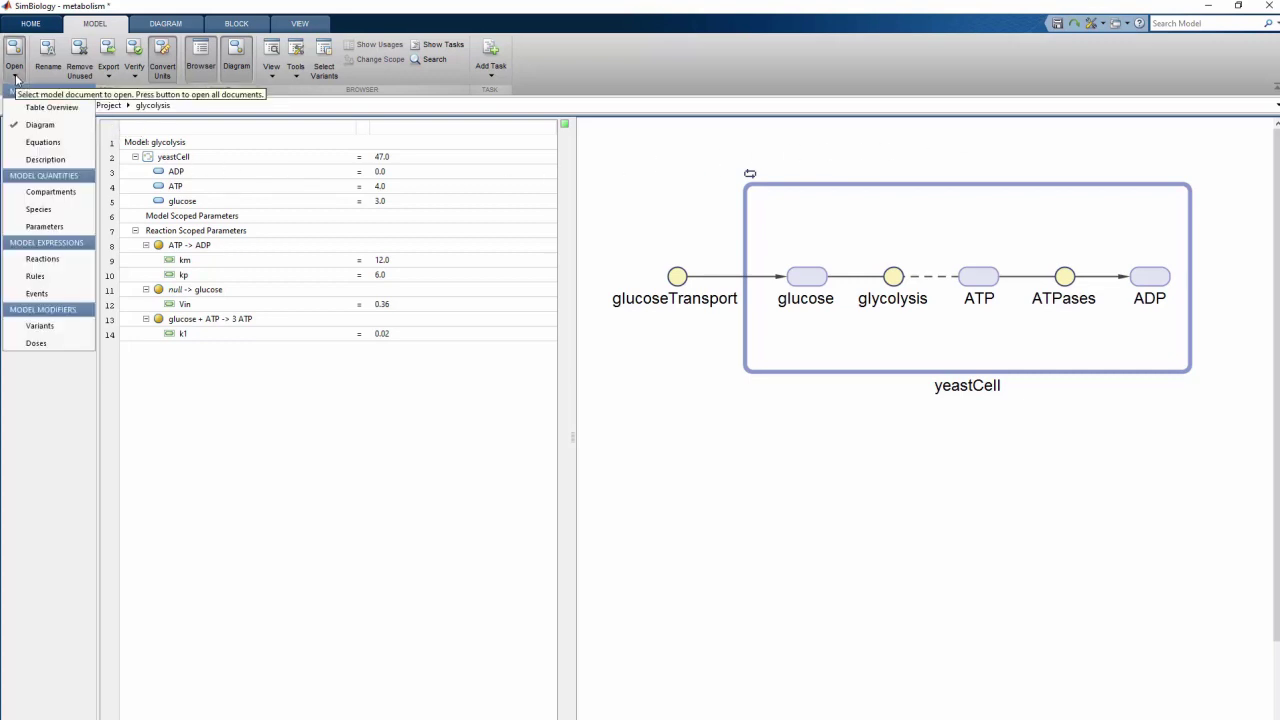
click(40, 142)
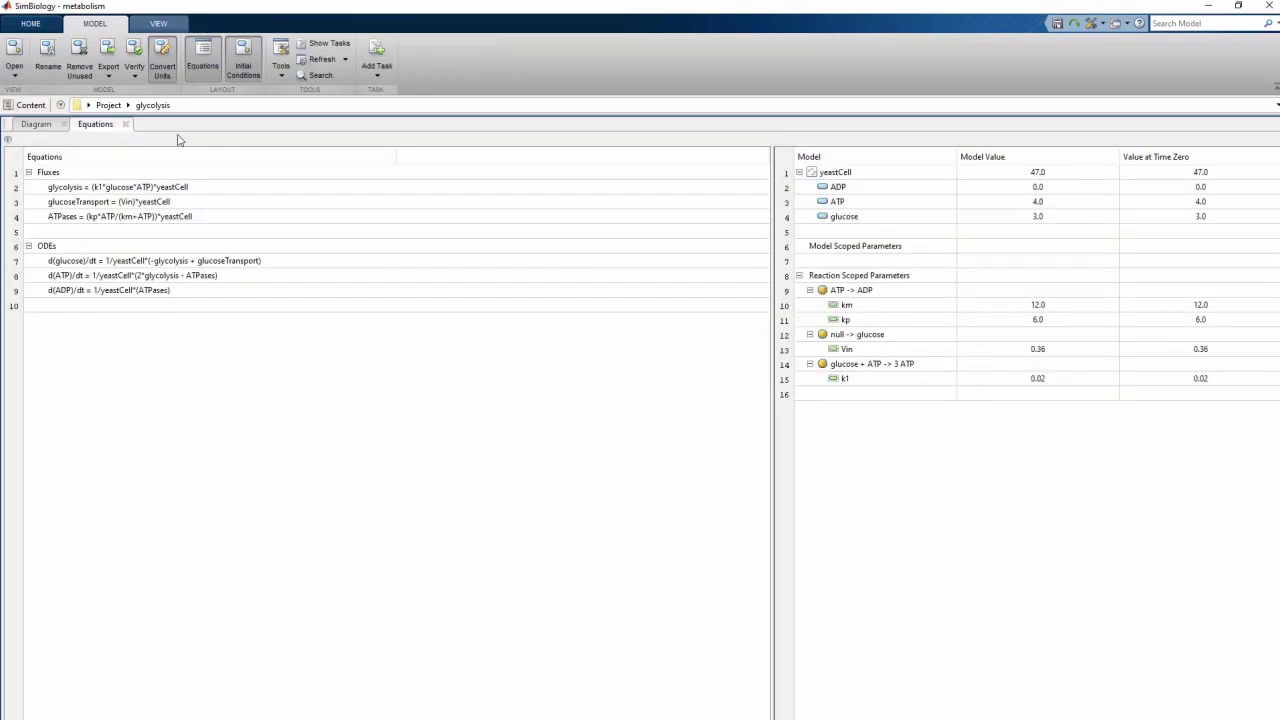
click(36, 124)
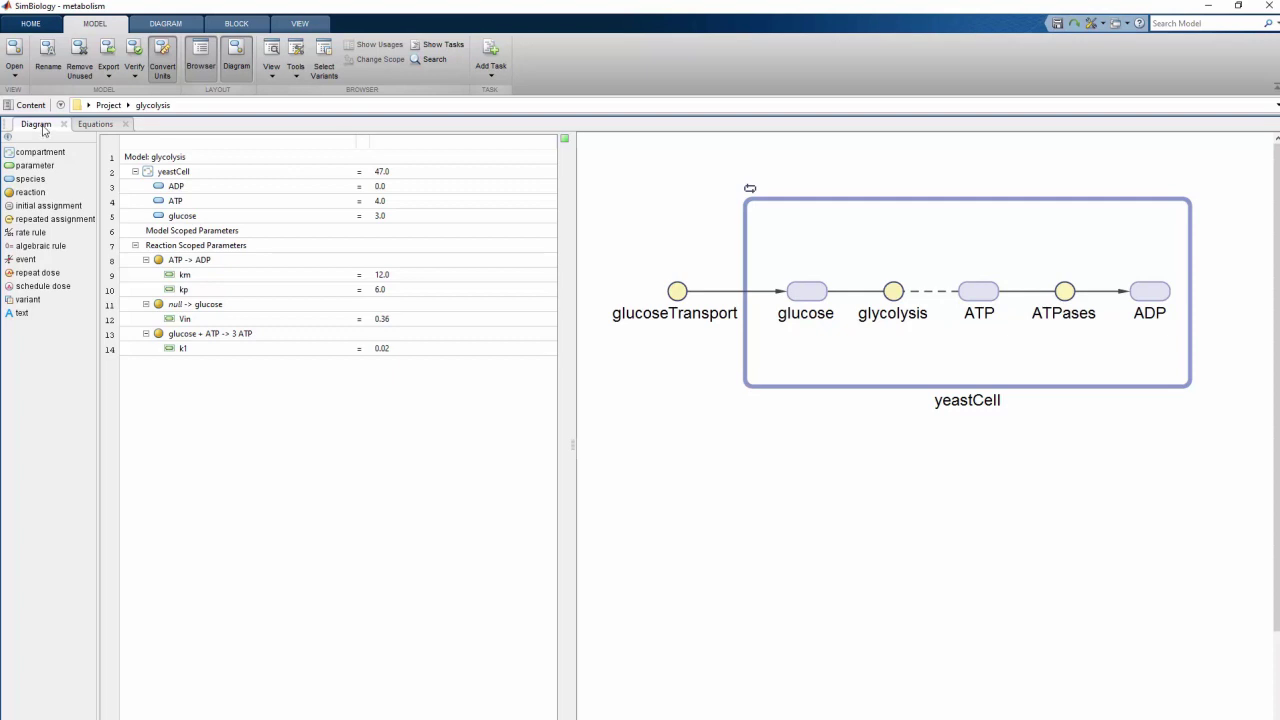
click(38, 106)
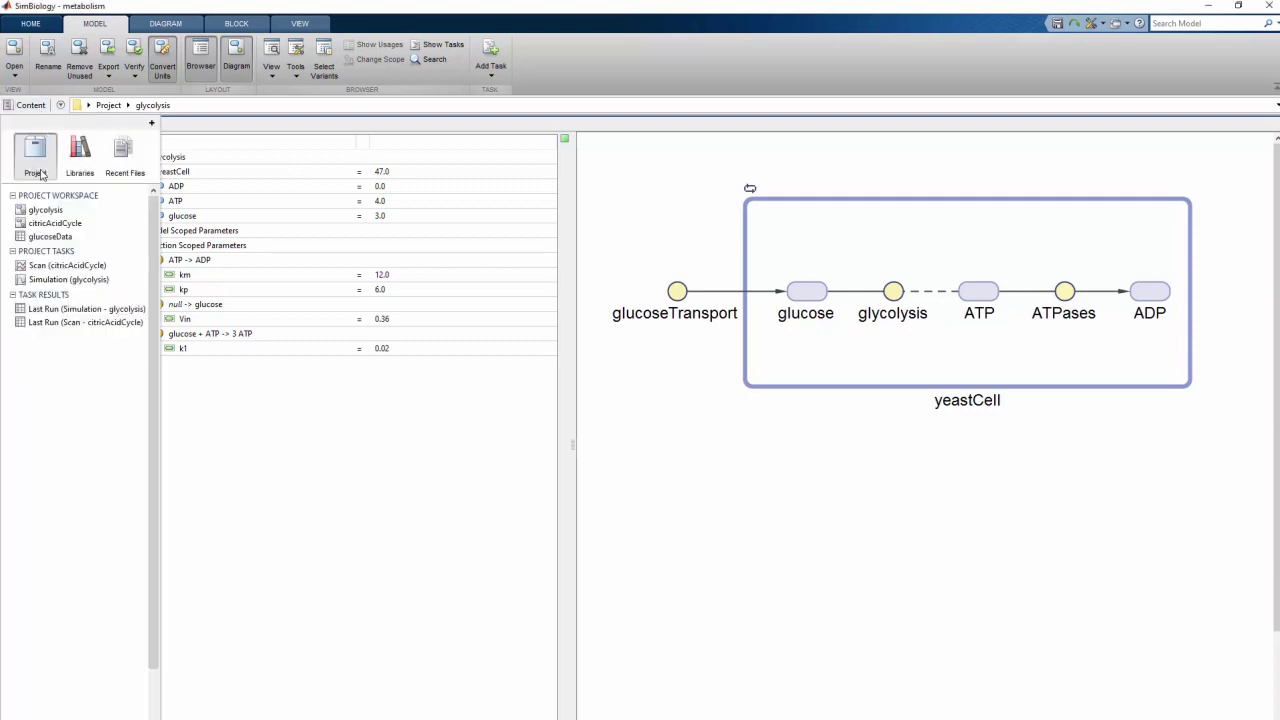
Run the Simulation (glycolysis) task, plotting glucose, ATP and ADP over 10 seconds
double_click(91, 280)
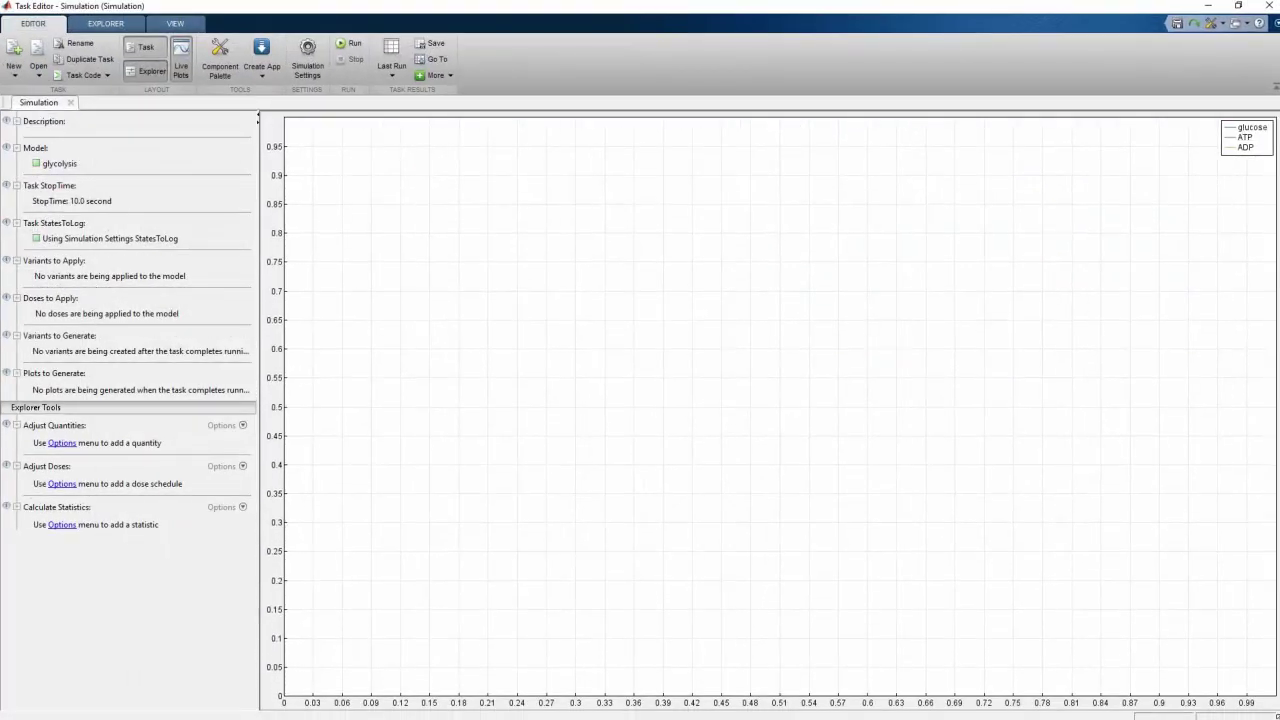
click(350, 45)
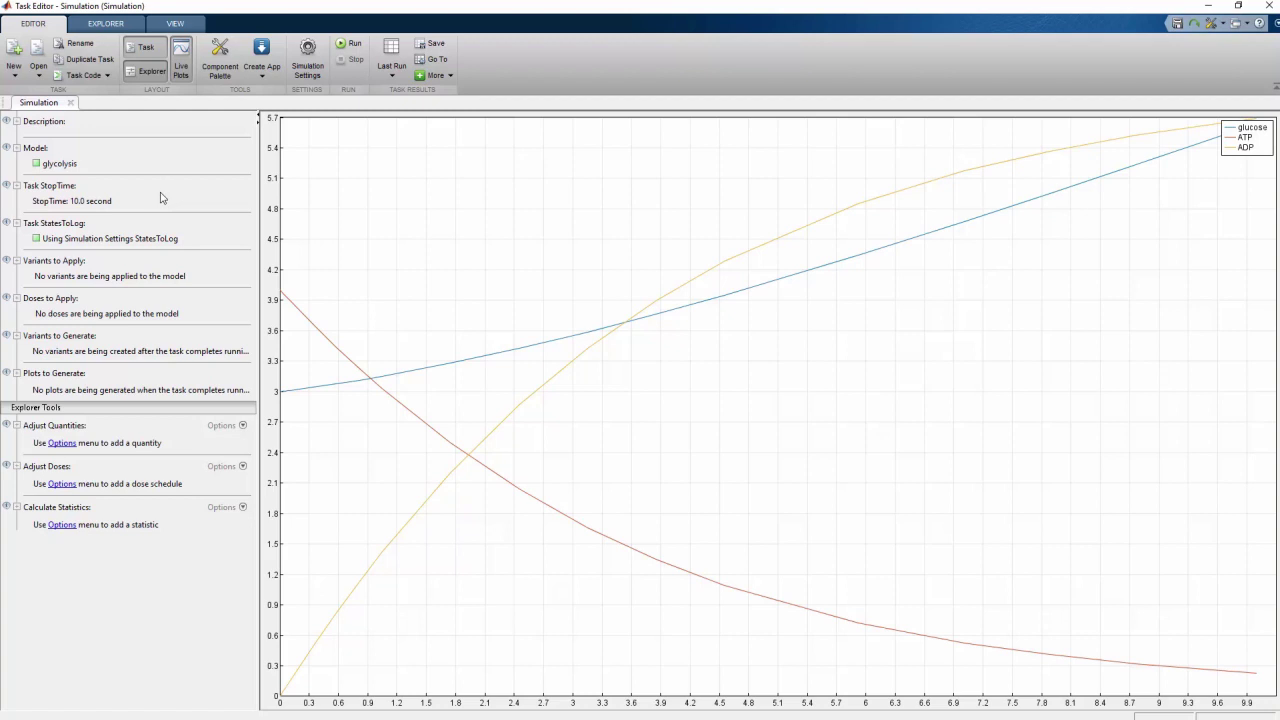
Give the task its own 500.0-second stop time and rerun the simulation
click(16, 187)
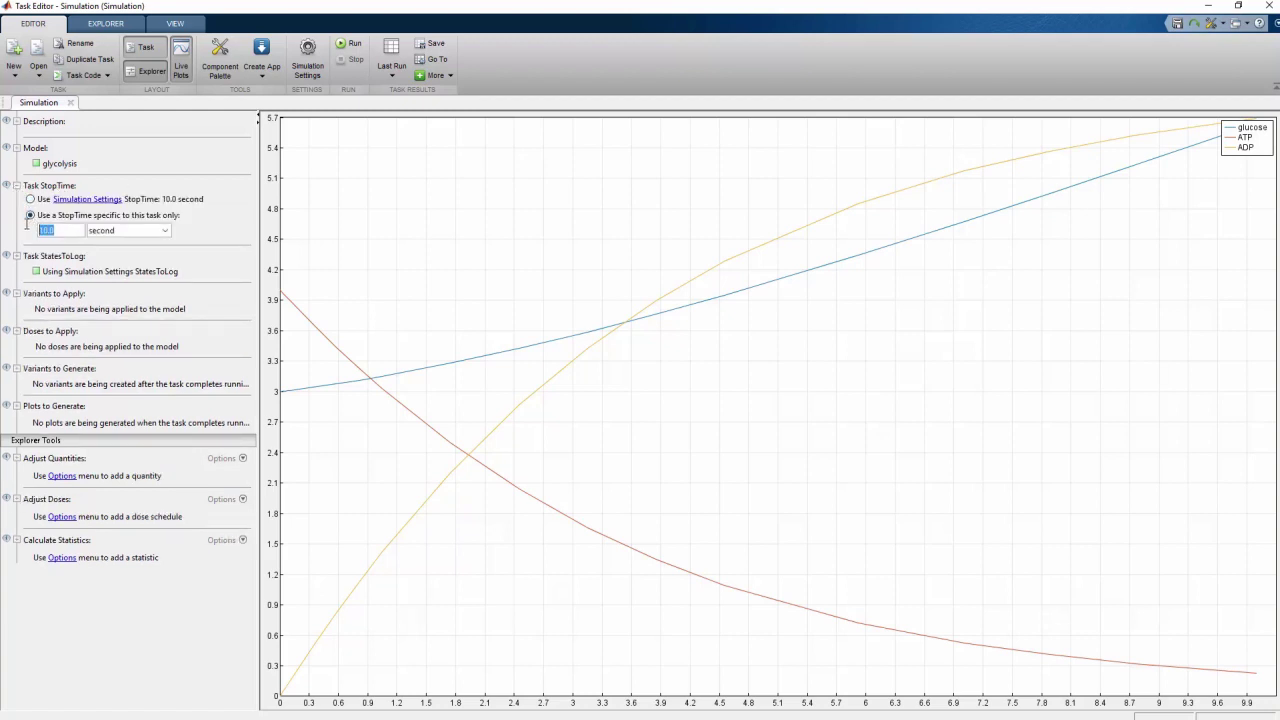
text(500.0)
click(346, 43)
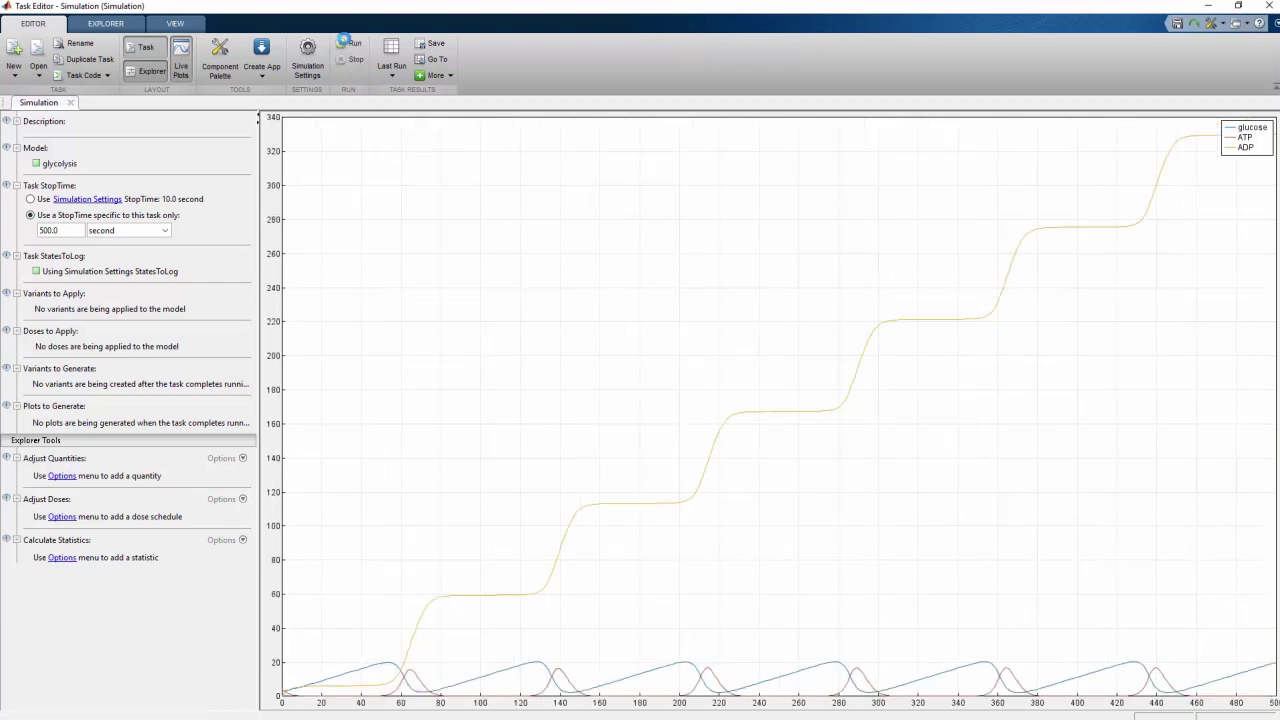